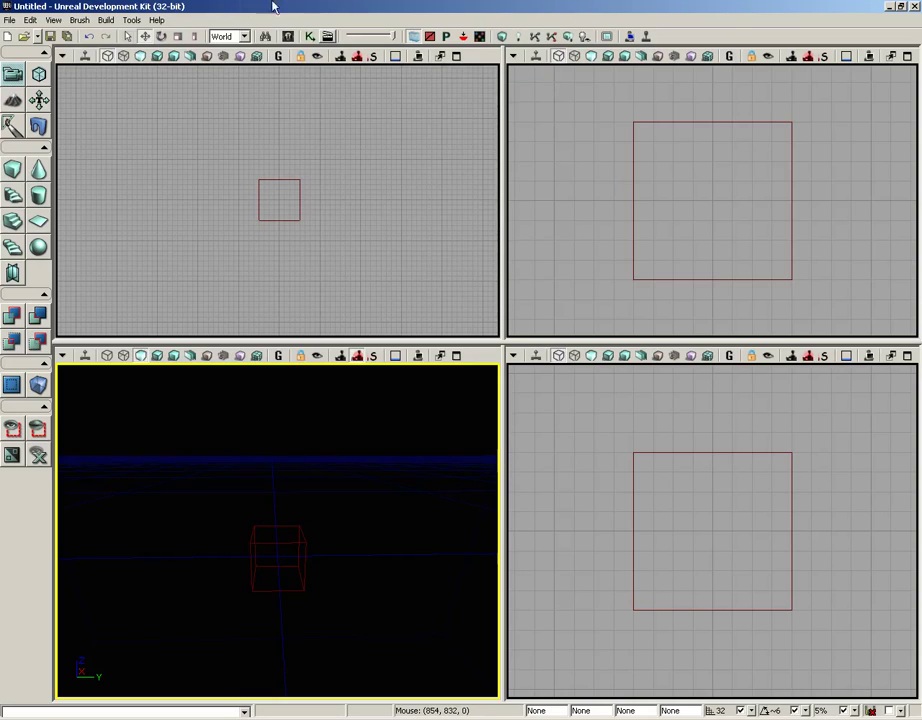
- Create a new level with additive geometry, discarding the changes to the untitled map
left_click(7, 20)
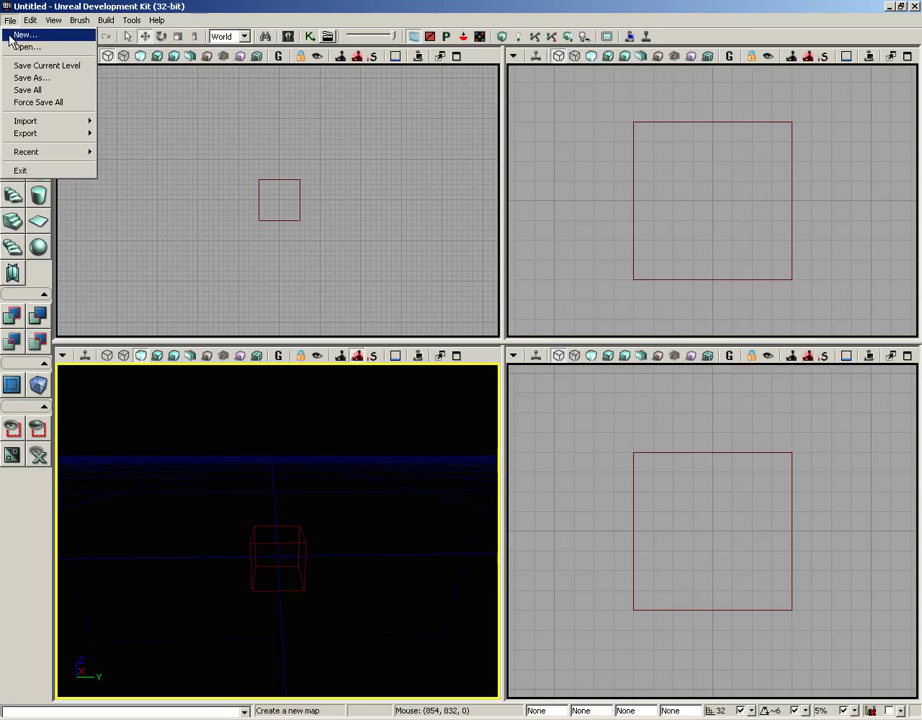
left_click(34, 35)
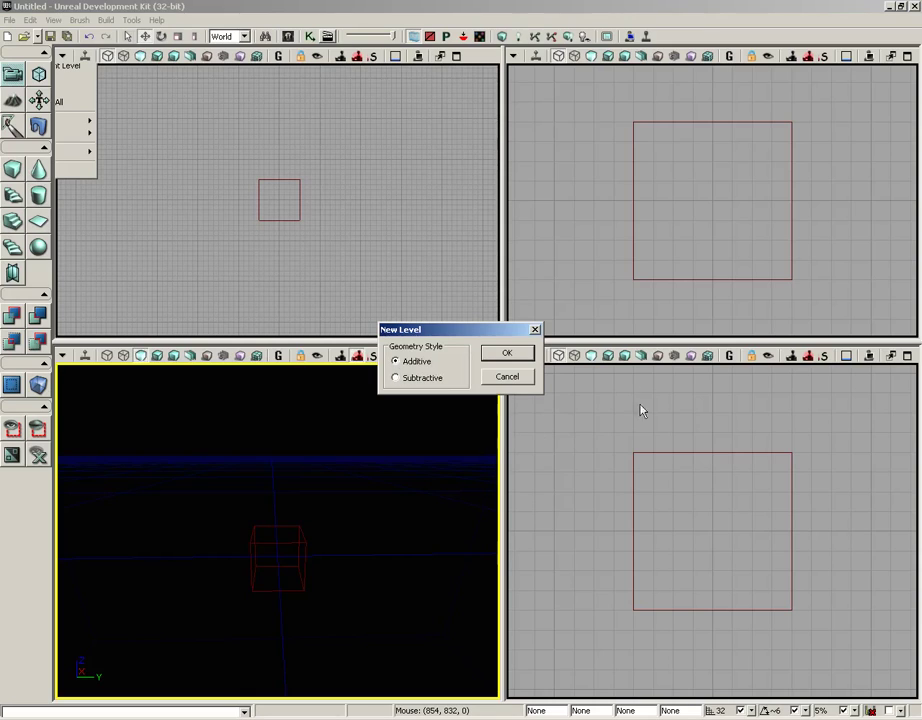
left_click(507, 352)
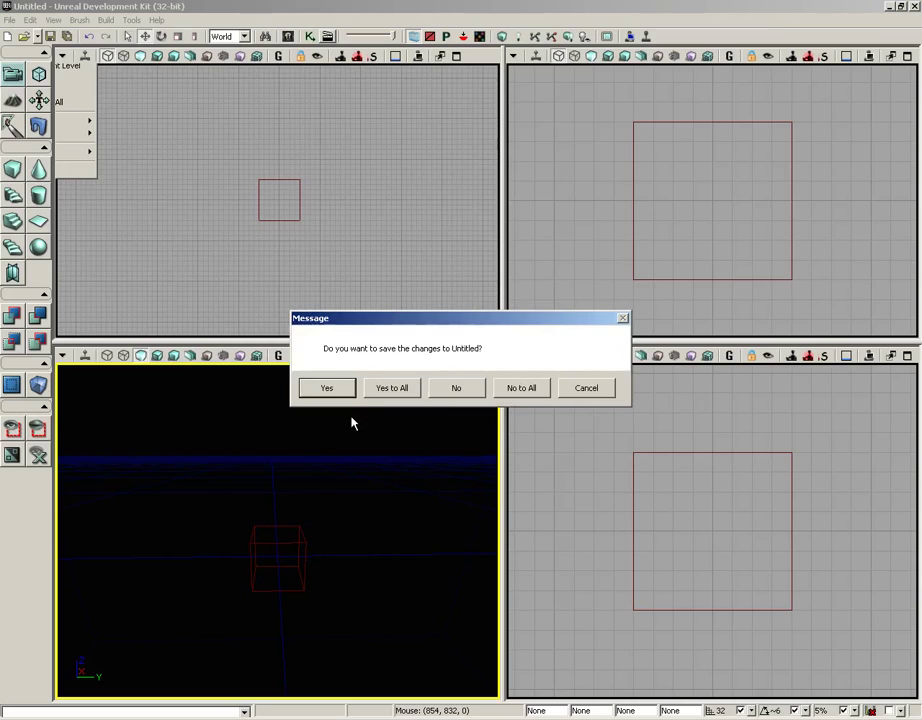
left_click(449, 392)
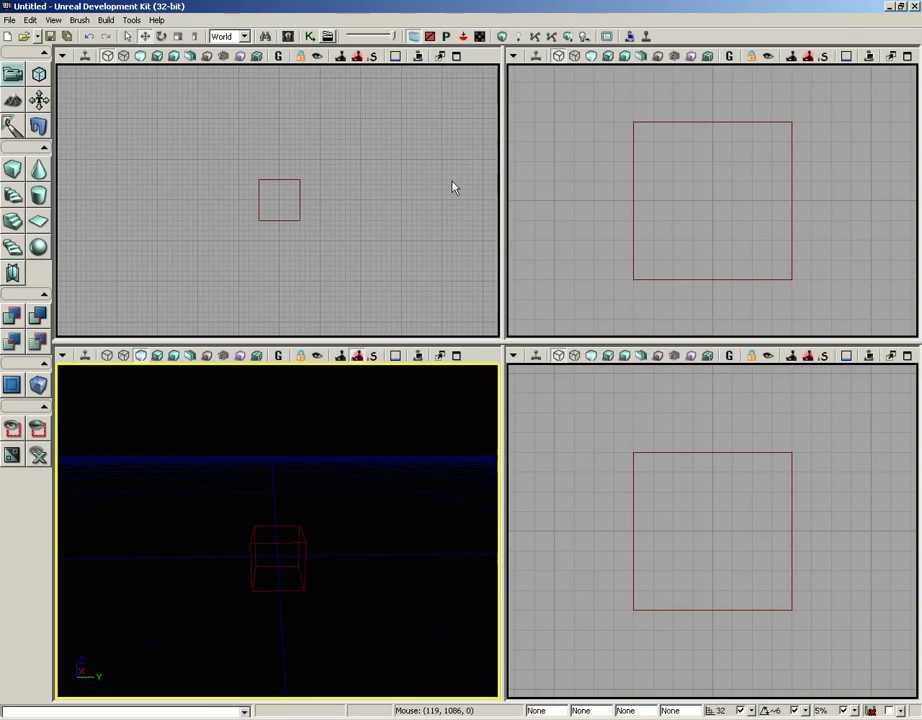
- Build the builder brush as a cube with X 1088, Y 2080 and Z 32
right_click(13, 172)
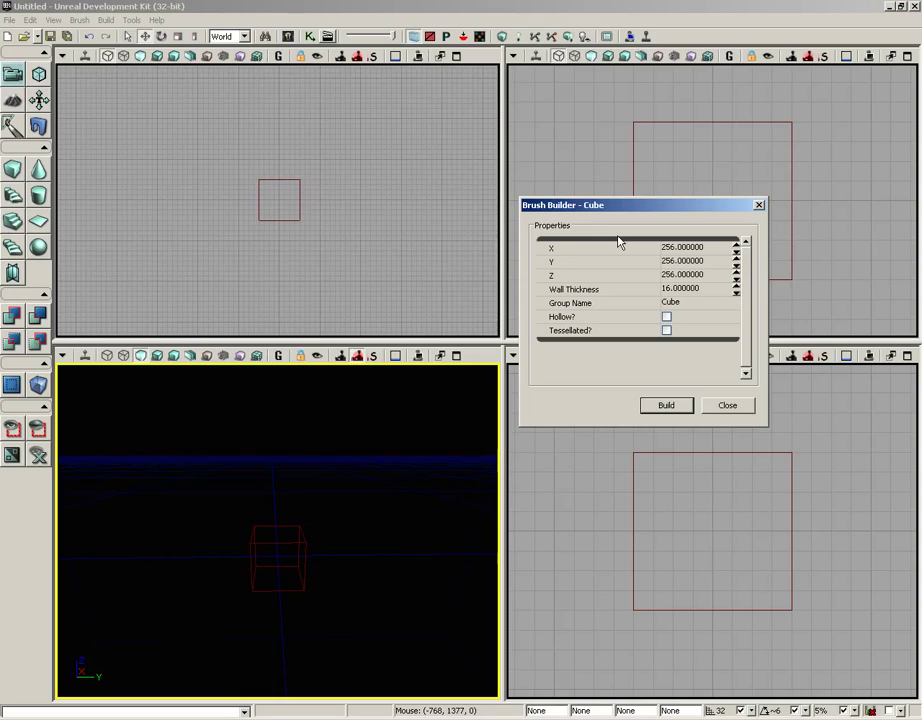
left_click(700, 247)
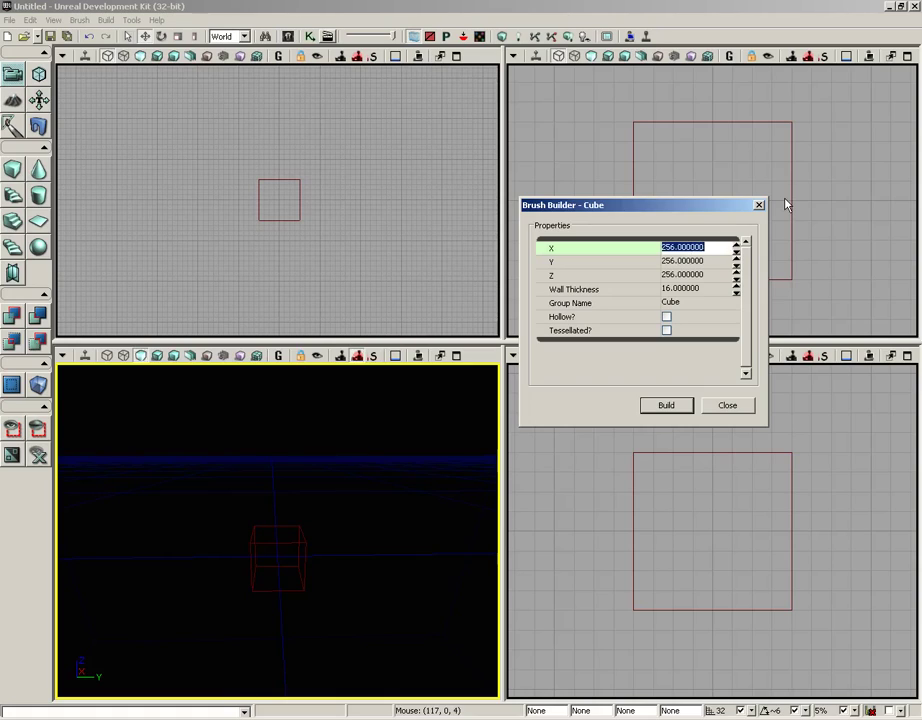
type("188")
key("BackSpace")
key("BackSpace")
type("88")
key("BackSpace")
key("BackSpace")
type("088")
key("Tab")
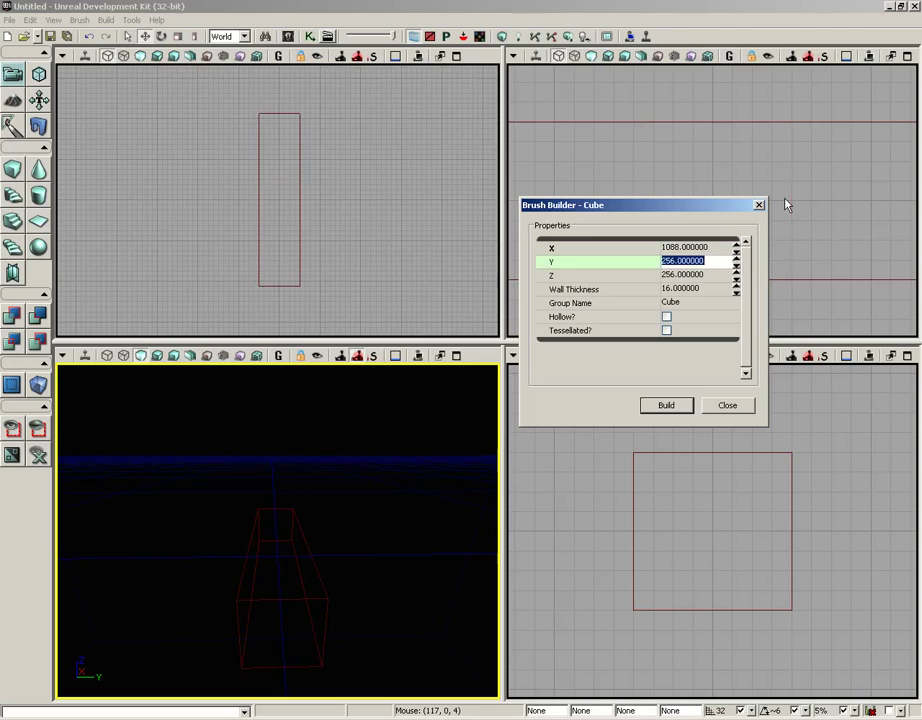
type("2080")
key("Tab")
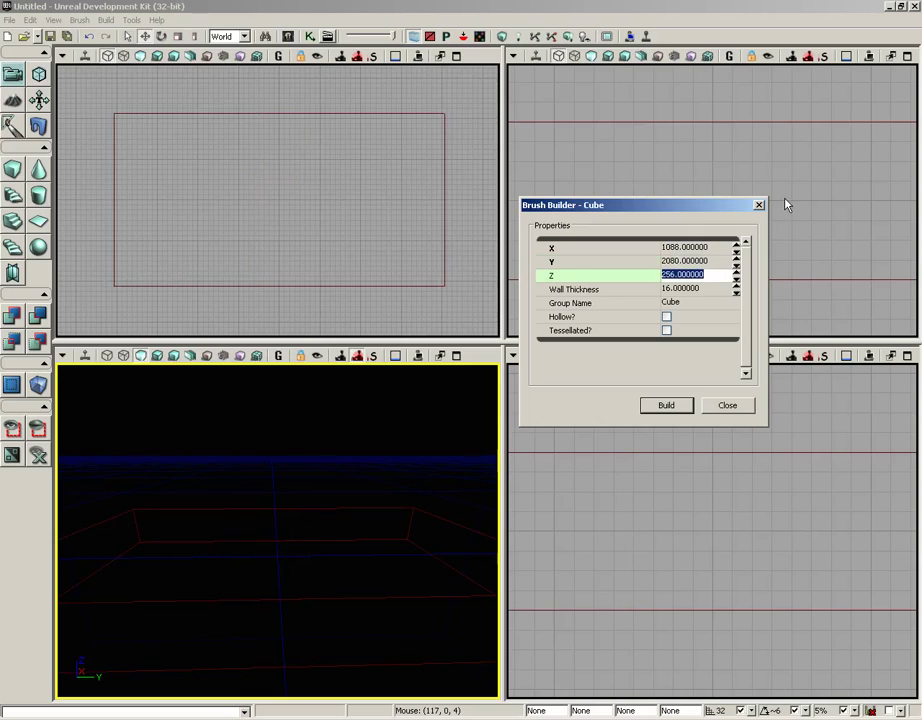
type("32")
left_click(662, 407)
left_click(735, 405)
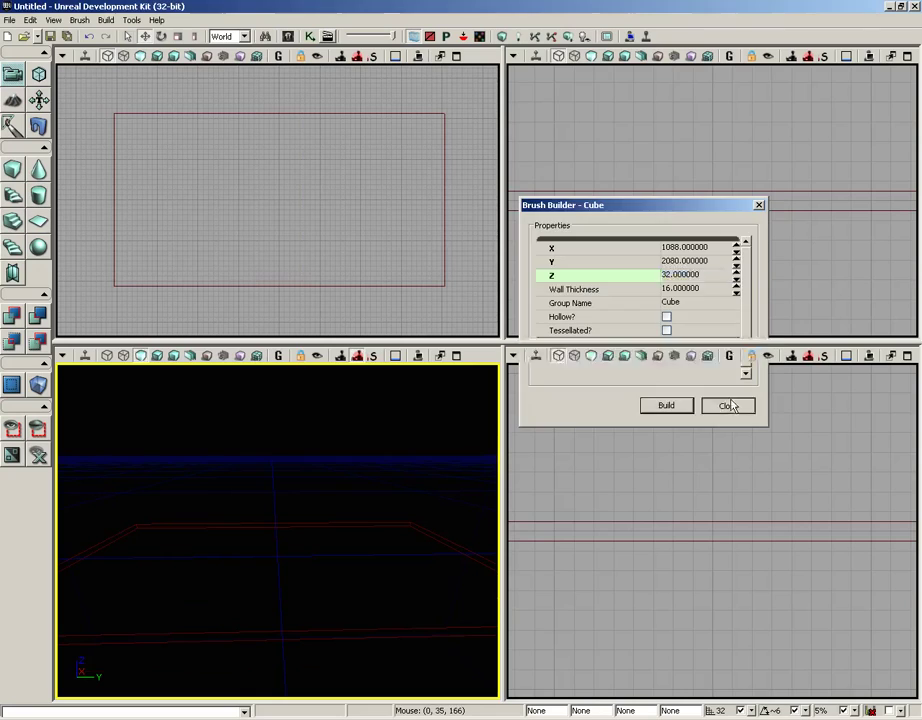
- Add the flat builder brush to the level as solid floor geometry with CSG Add
left_click_drag(265, 469, 478, 653)
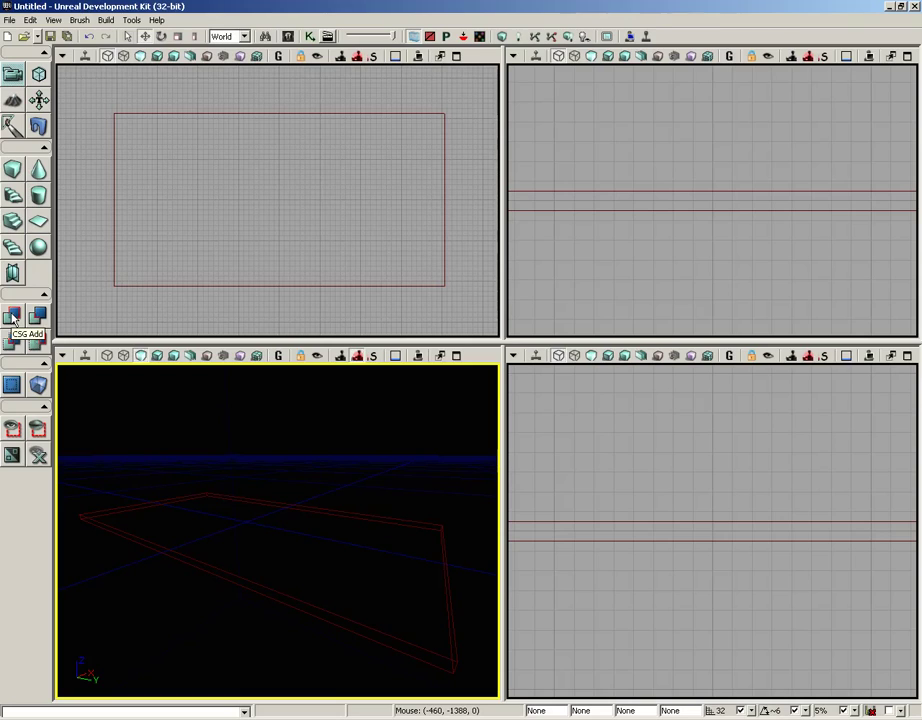
left_click(13, 318)
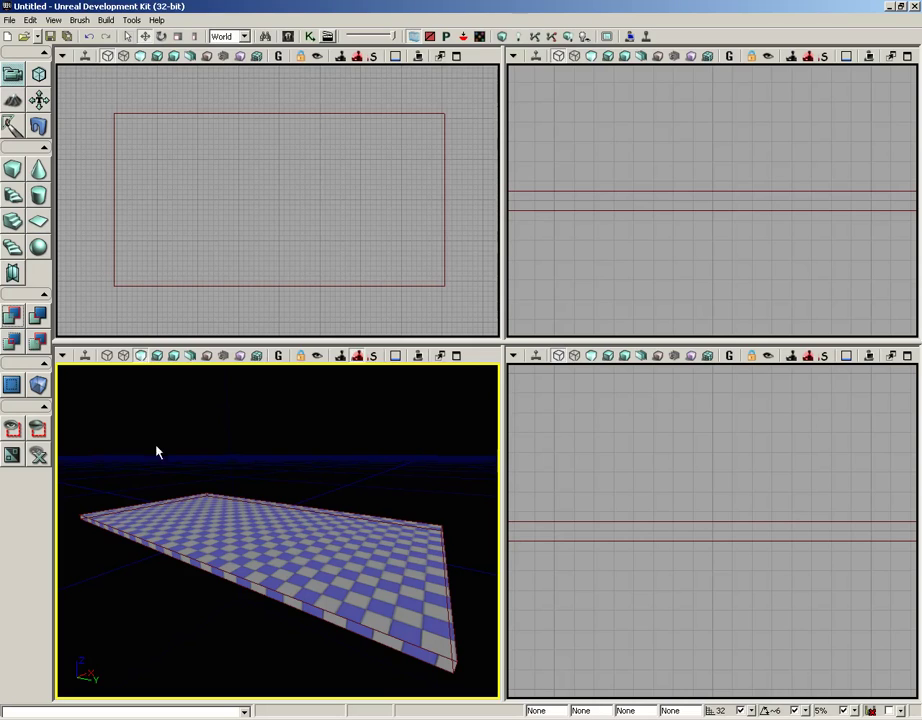
left_click_drag(156, 449, 167, 370)
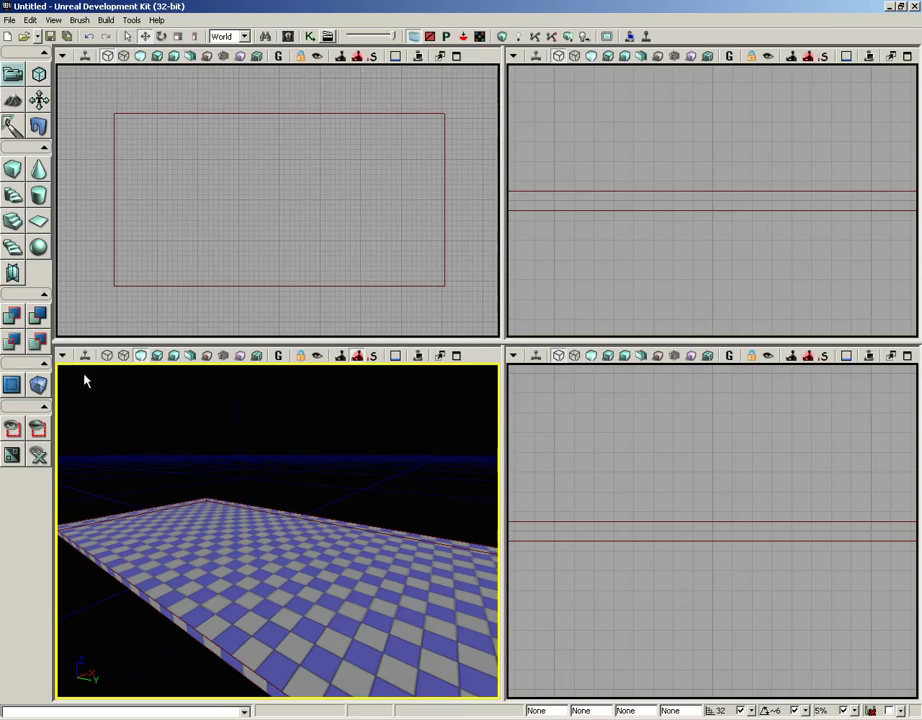
- Switch the perspective viewport to lit shading and place a point light on the floor
left_click(157, 357)
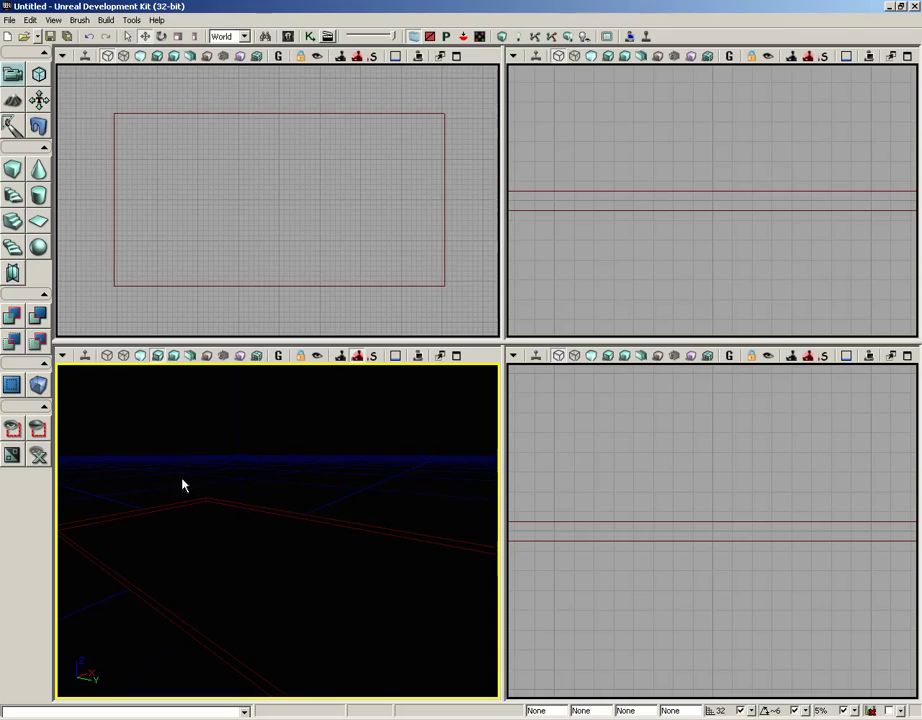
right_click_drag(280, 535, 282, 535)
left_click(238, 522)
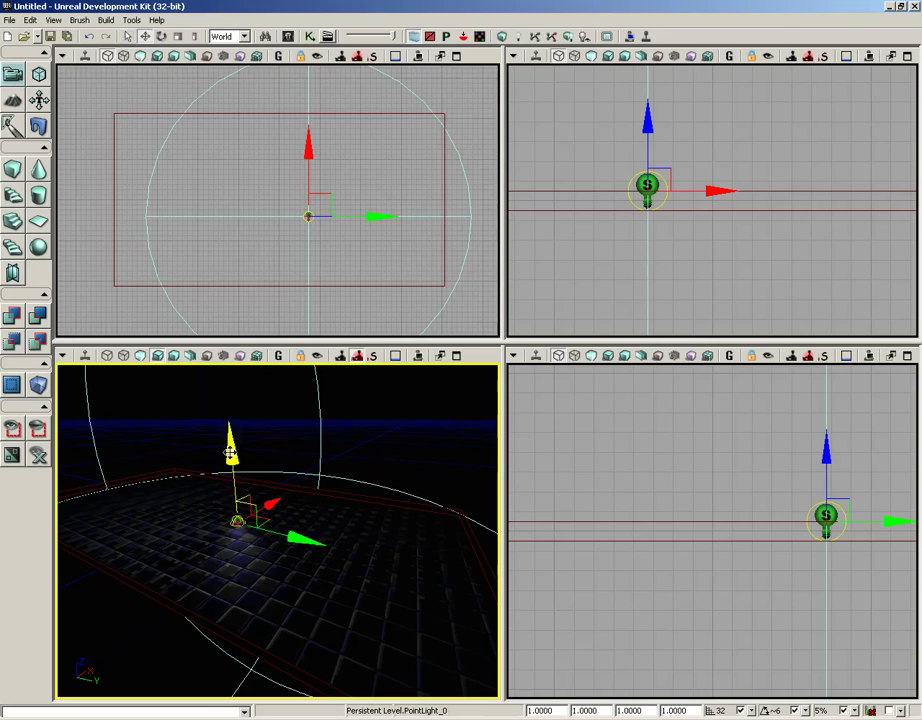
left_click(55, 21)
mouse_move(31, 21)
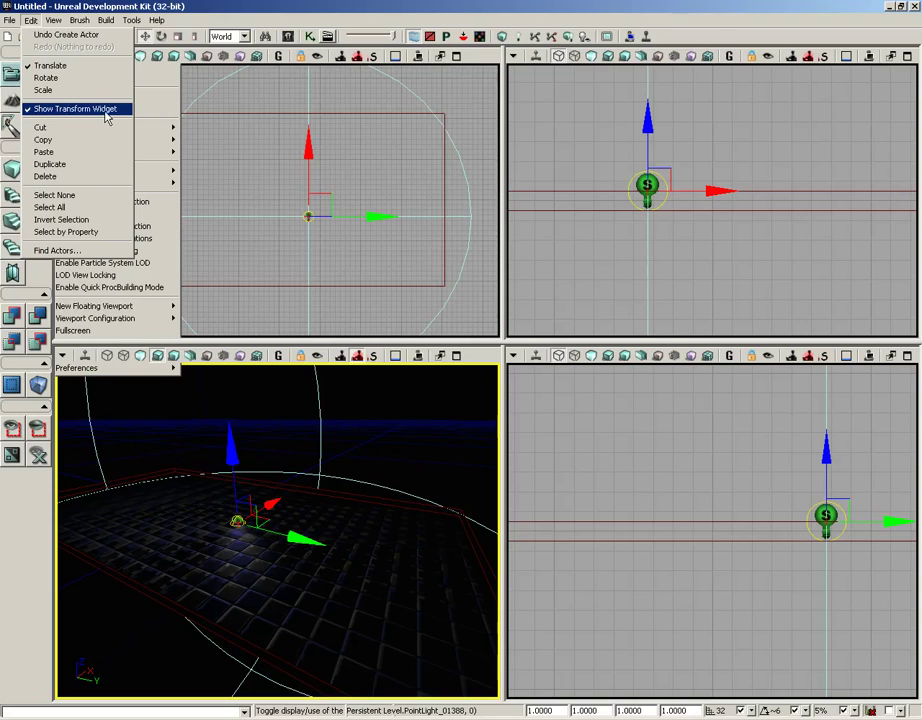
left_click(488, 356)
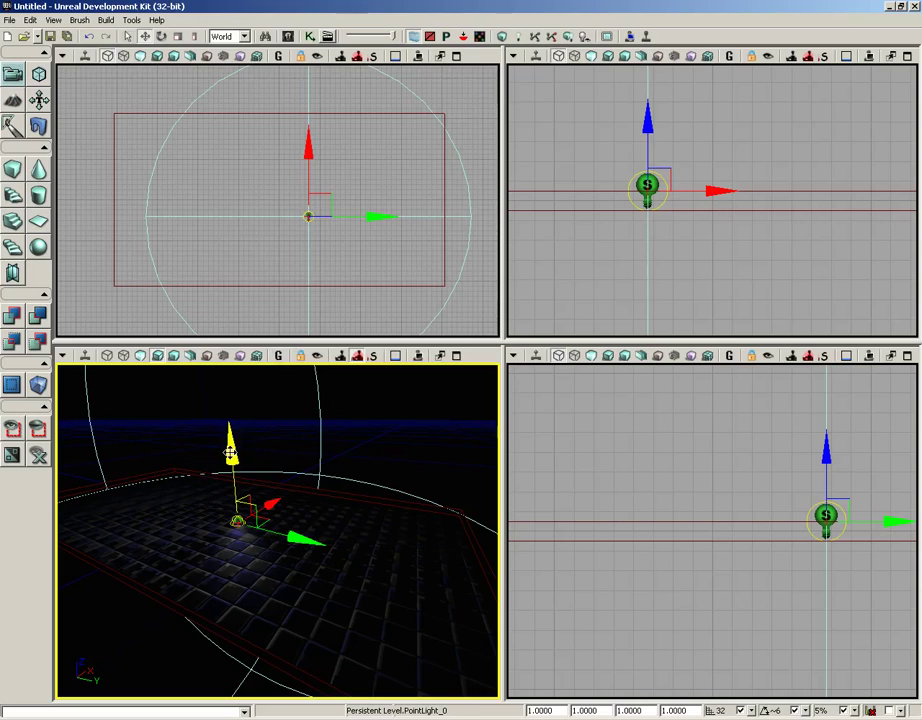
- Raise the point light well above the floor along the Z axis
left_click_drag(230, 452, 223, 363)
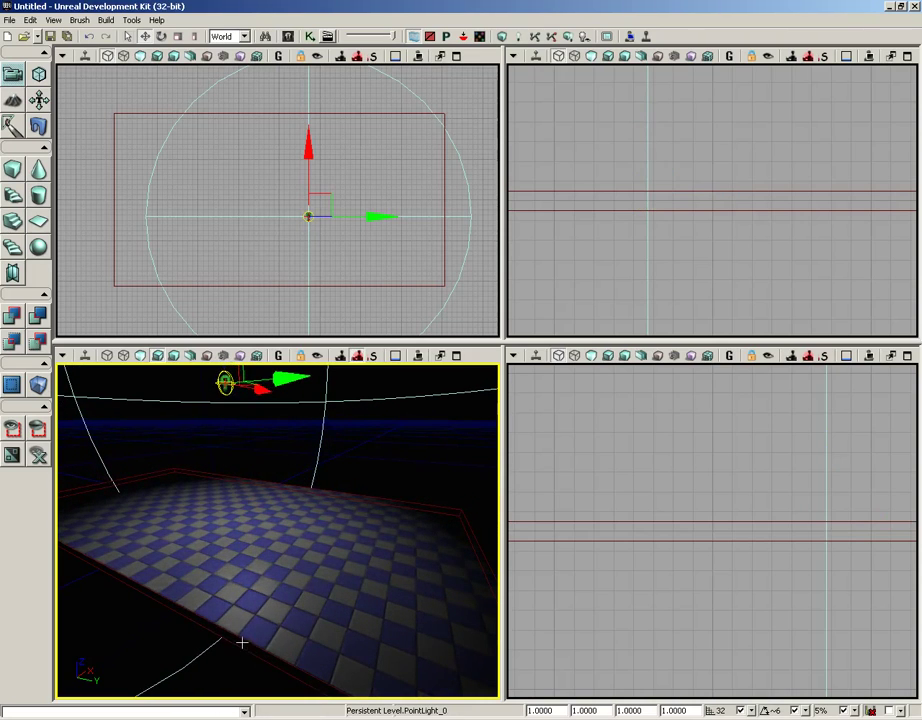
left_click_drag(264, 600, 106, 360)
left_click_drag(107, 366, 315, 699)
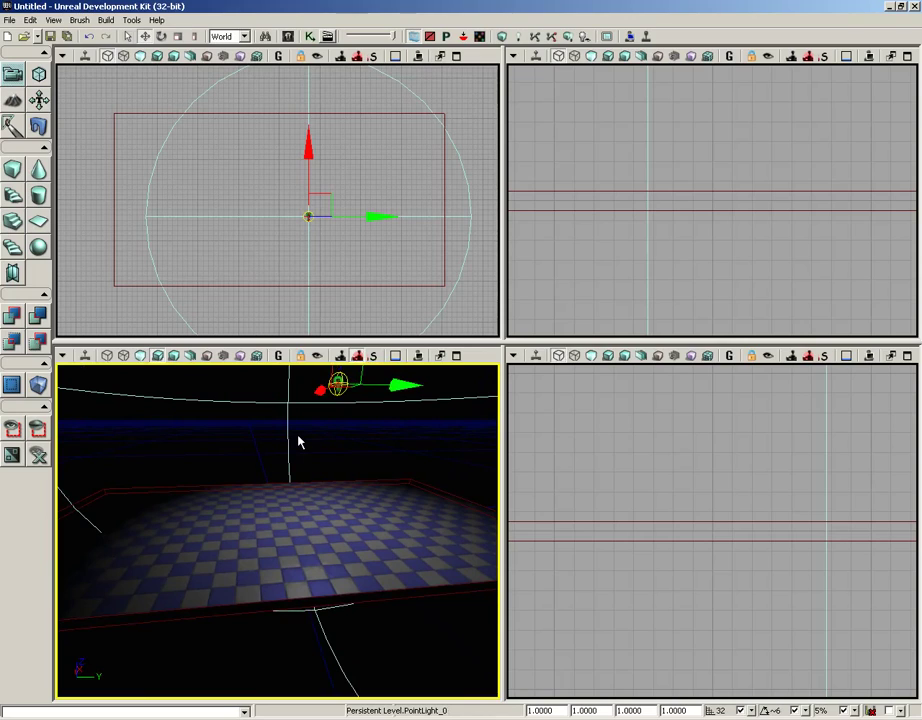
mouse_move(300, 438)
left_mouse_down()
mouse_move(297, 370)
mouse_move(298, 418)
left_mouse_up()
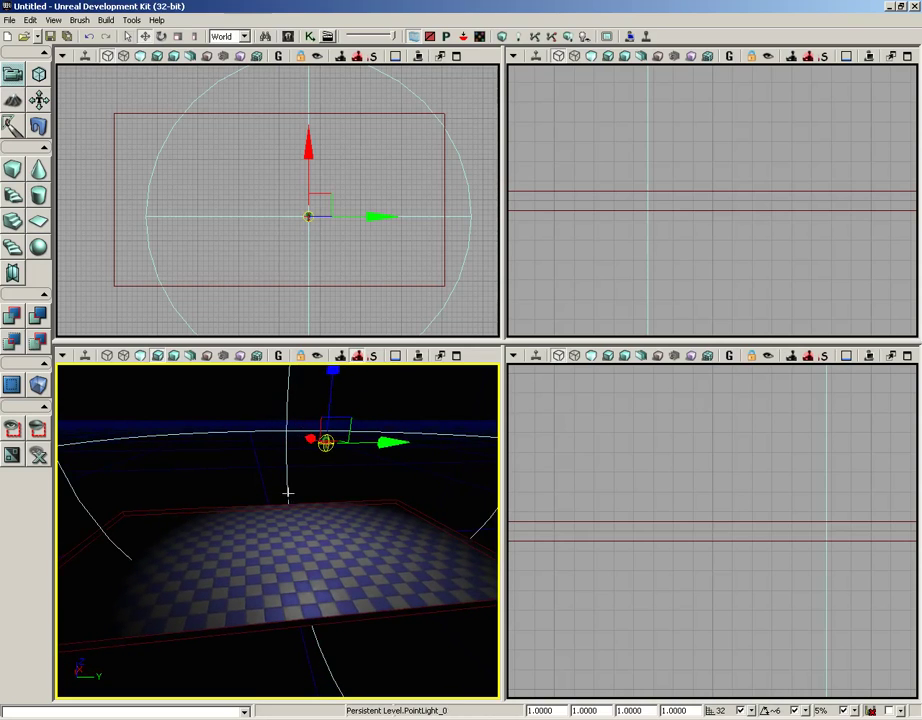
left_click_drag(288, 490, 243, 541)
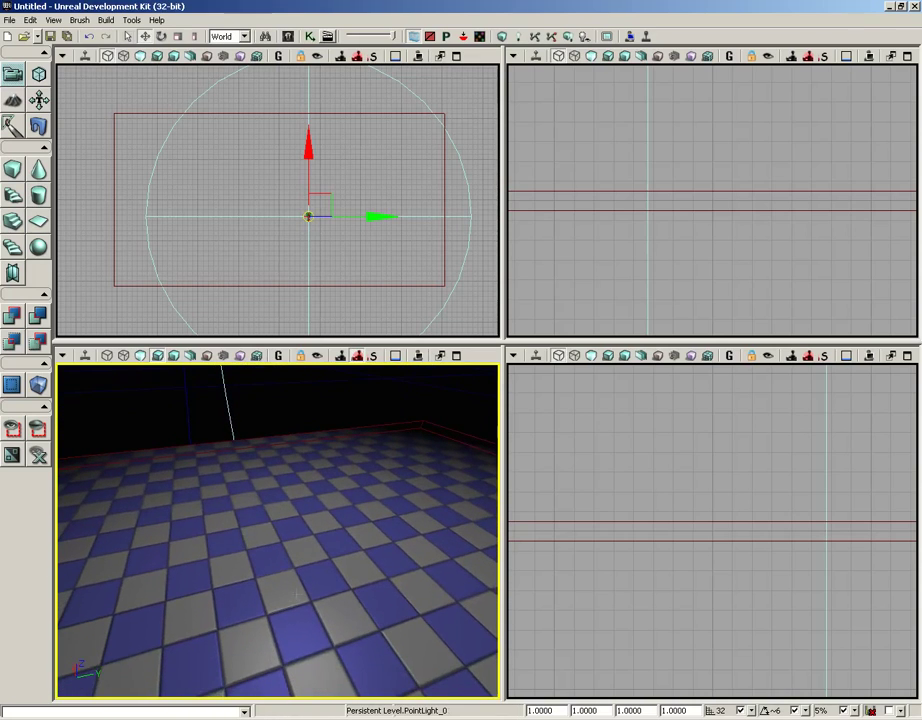
- Play-test the level from a spot on the floor before building lighting, and return to the editor
right_click(269, 558)
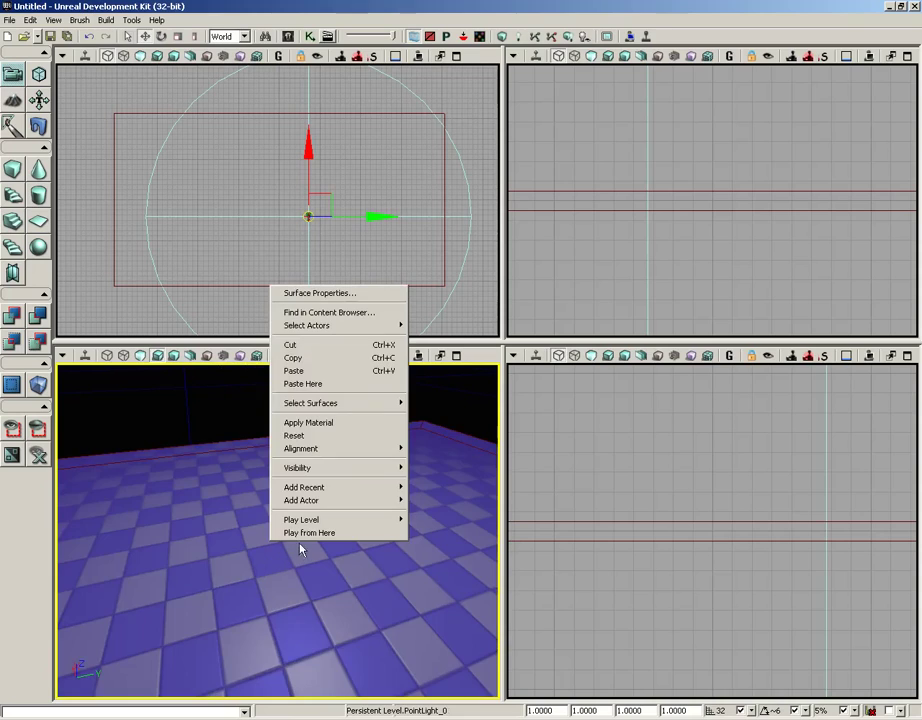
left_click(302, 535)
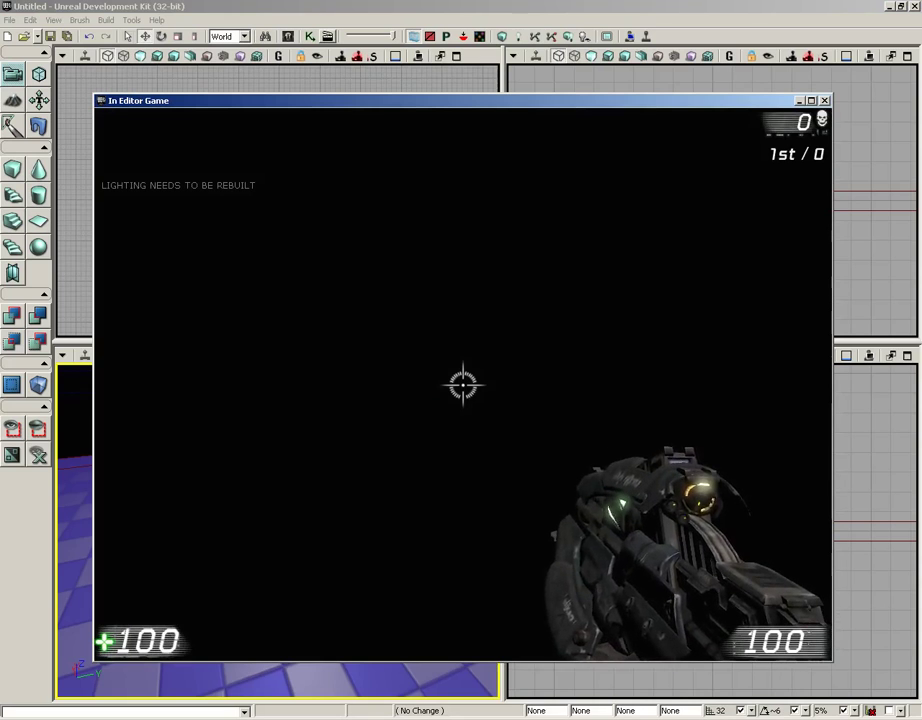
left_click(463, 384)
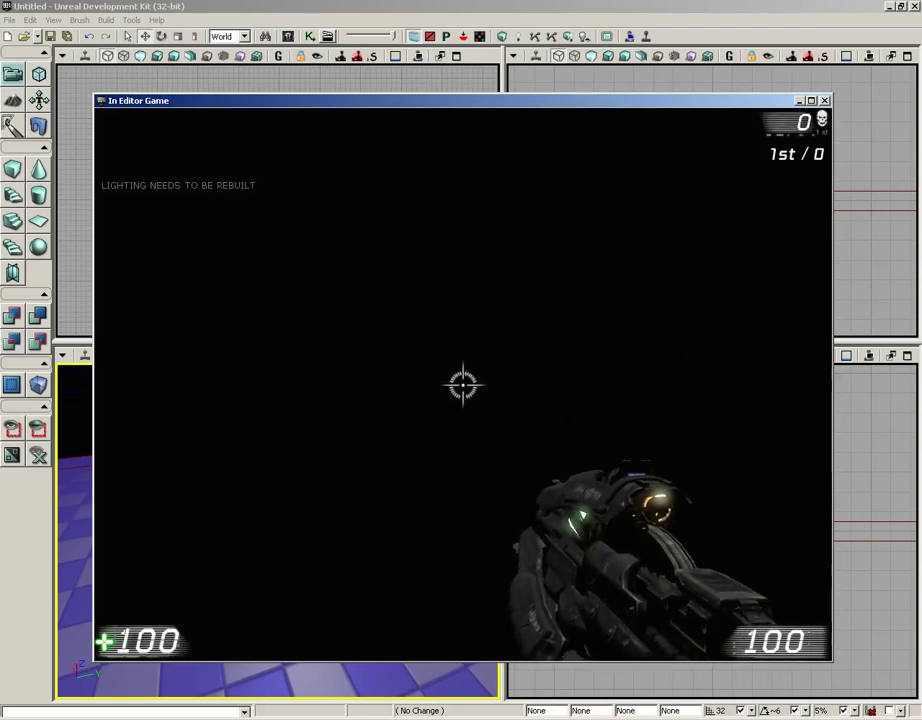
key("Escape")
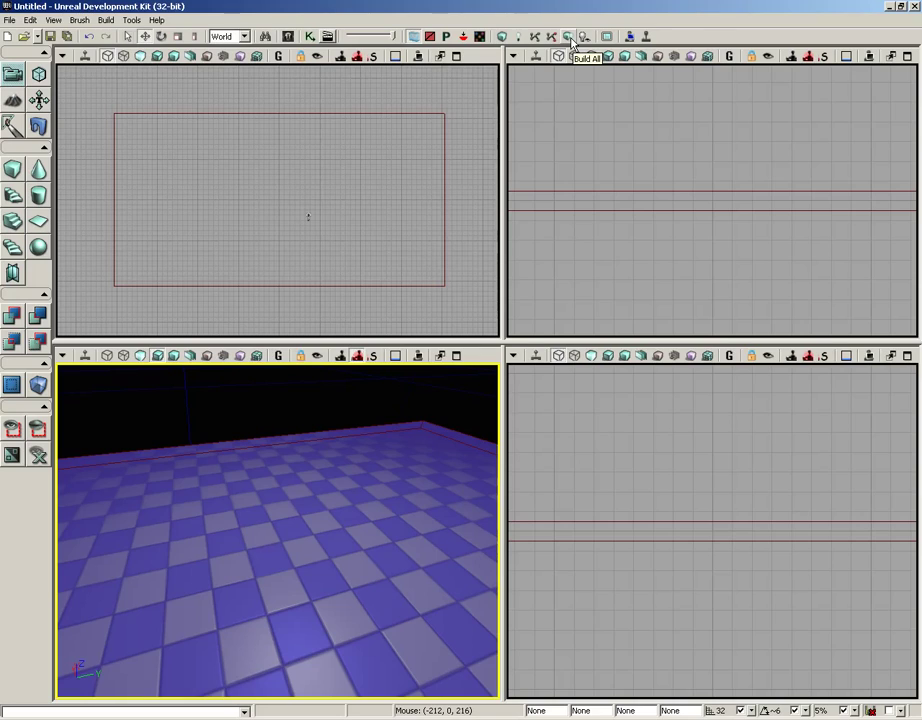
- Run Build All on the level and close the lighting results
left_click(569, 37)
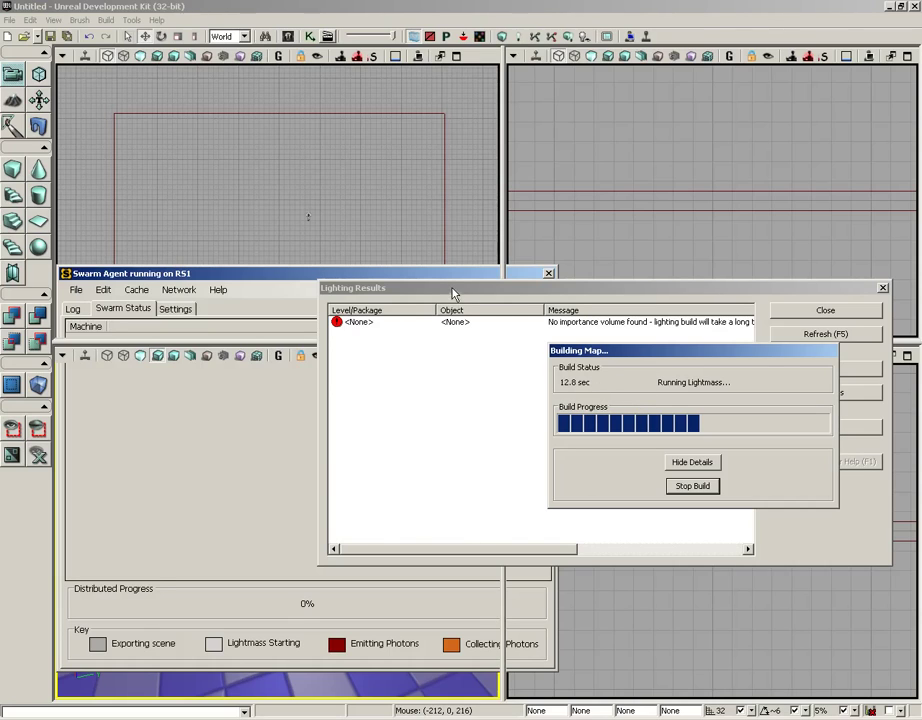
left_click(836, 316)
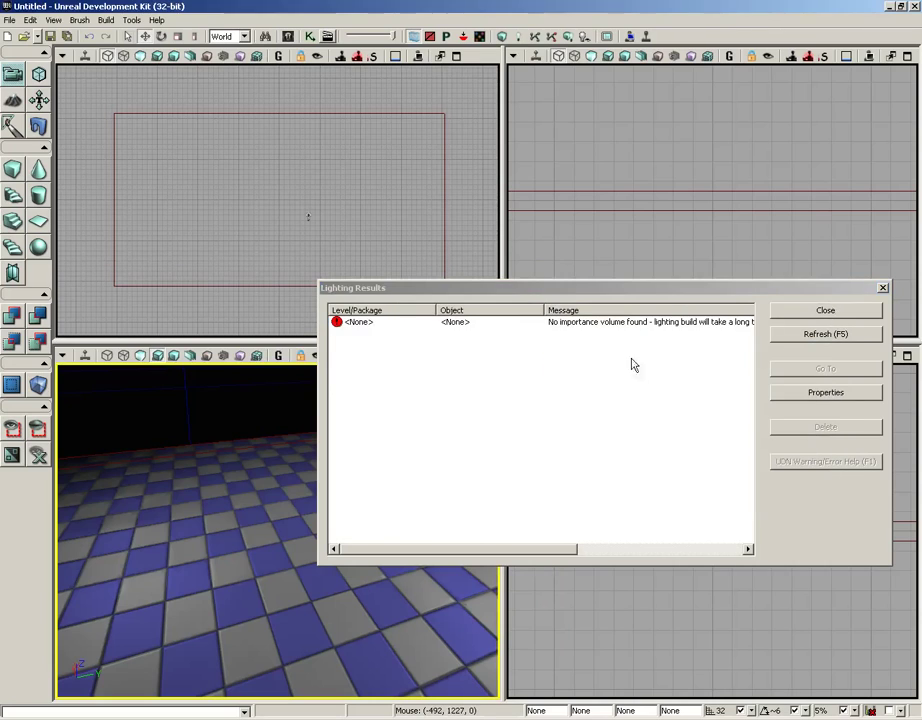
left_click(824, 311)
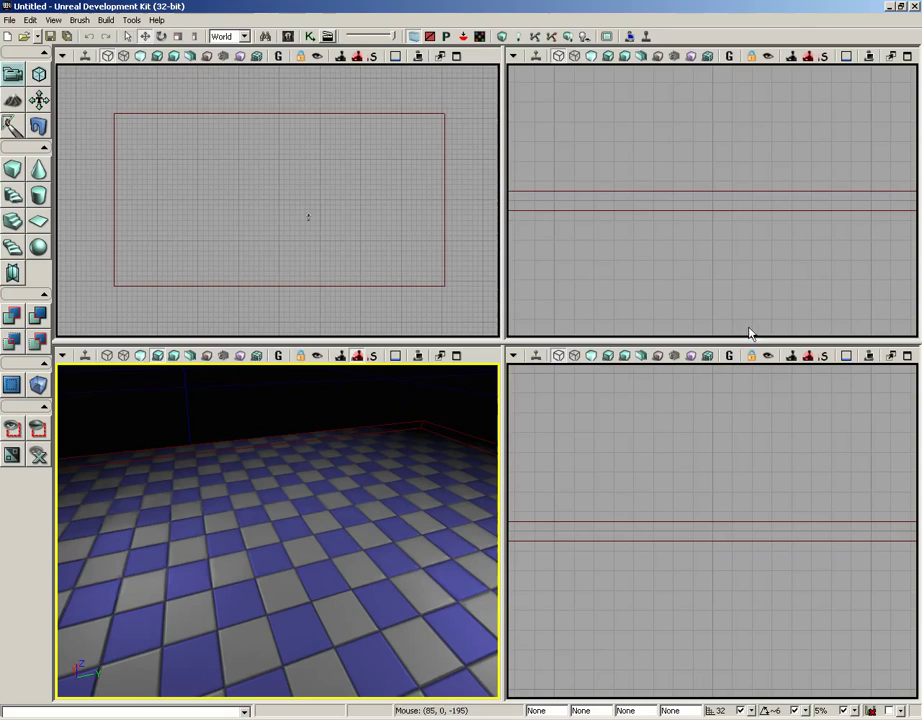
- Play-test the built level from a spot on the floor, walking around and firing the weapon
right_click(263, 563)
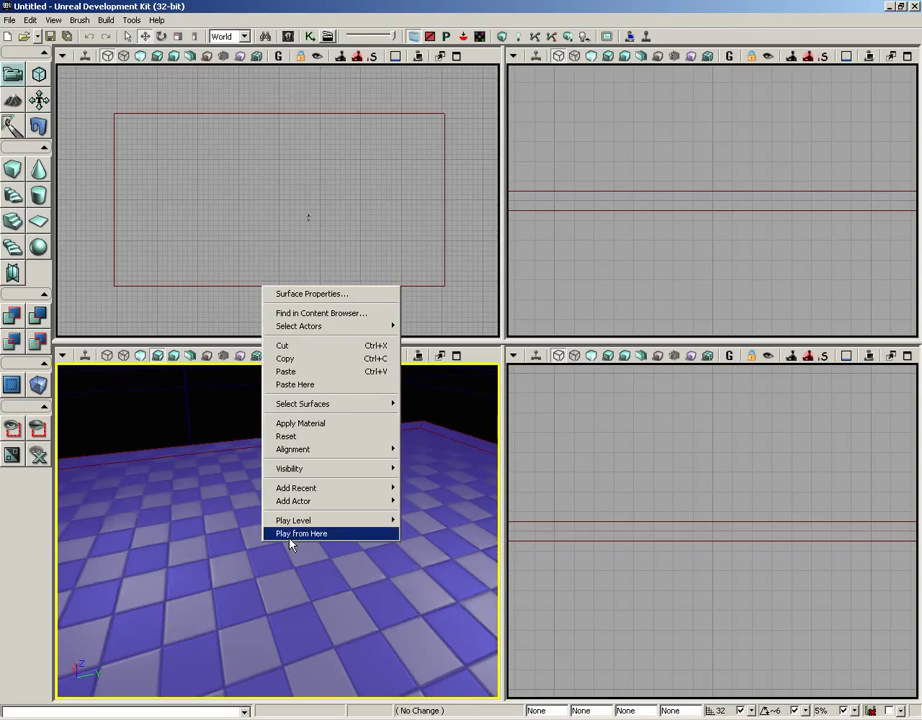
left_click(292, 535)
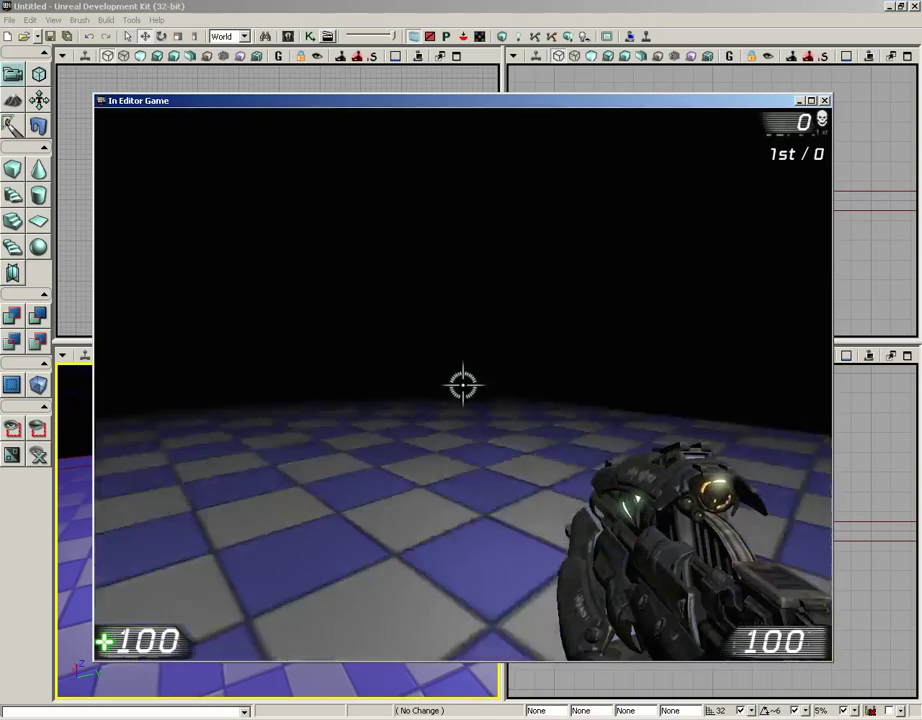
key("w")
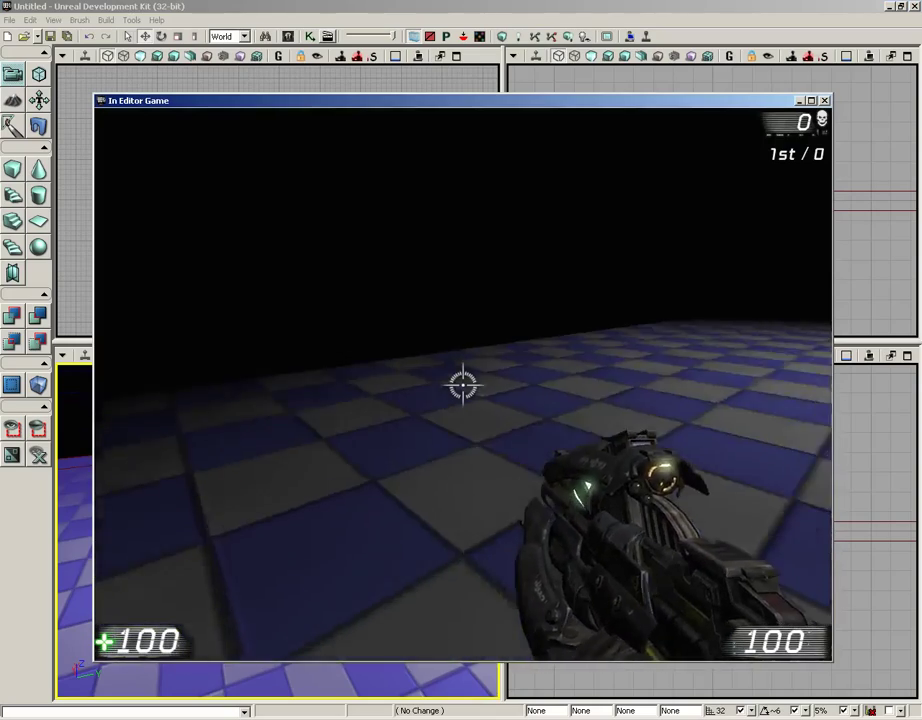
key("w")
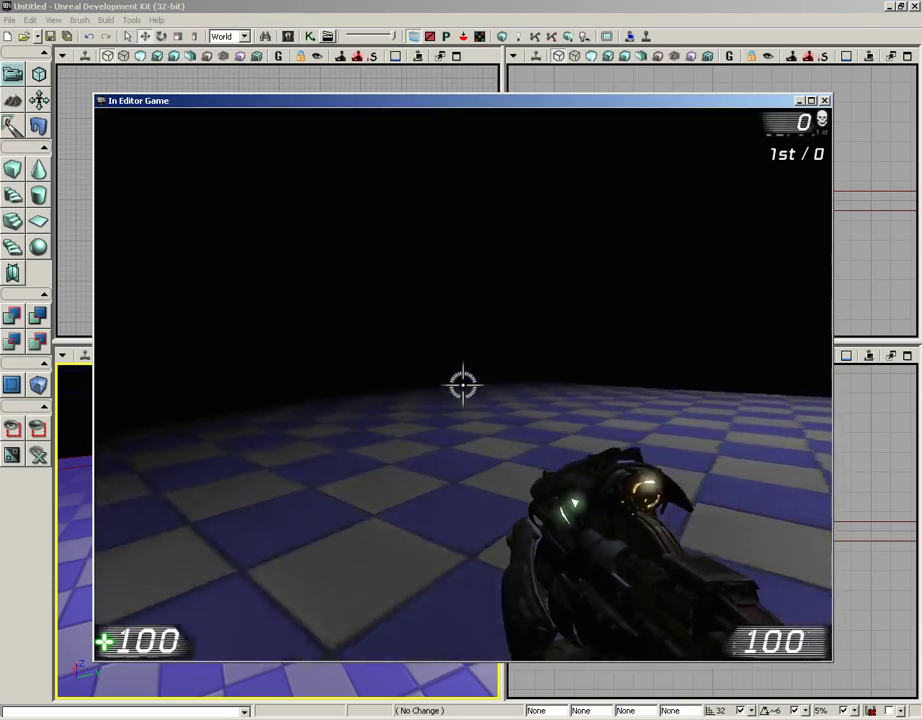
key("w")
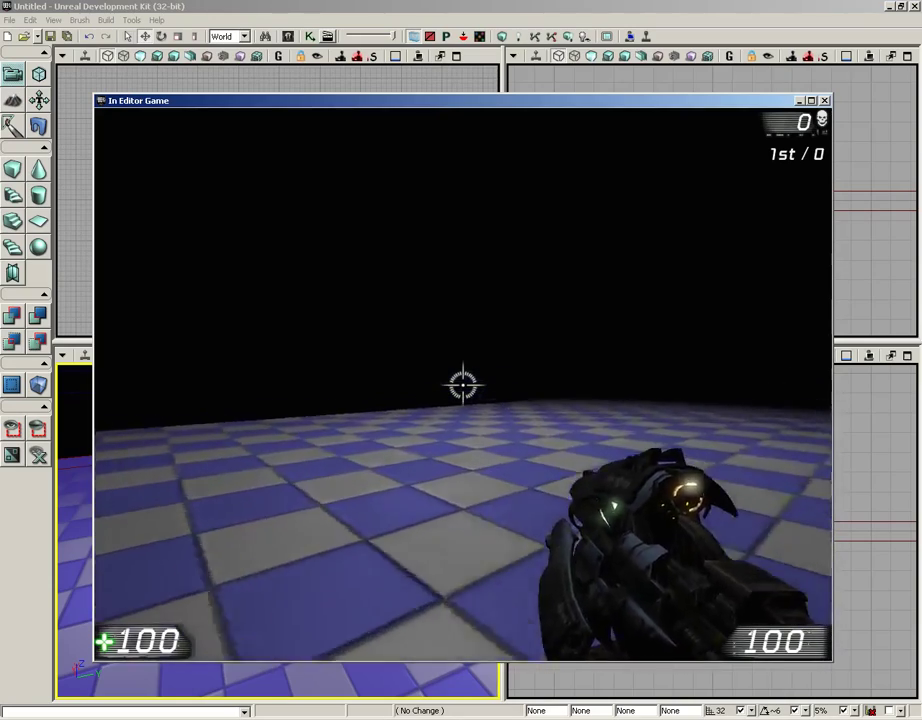
key("w")
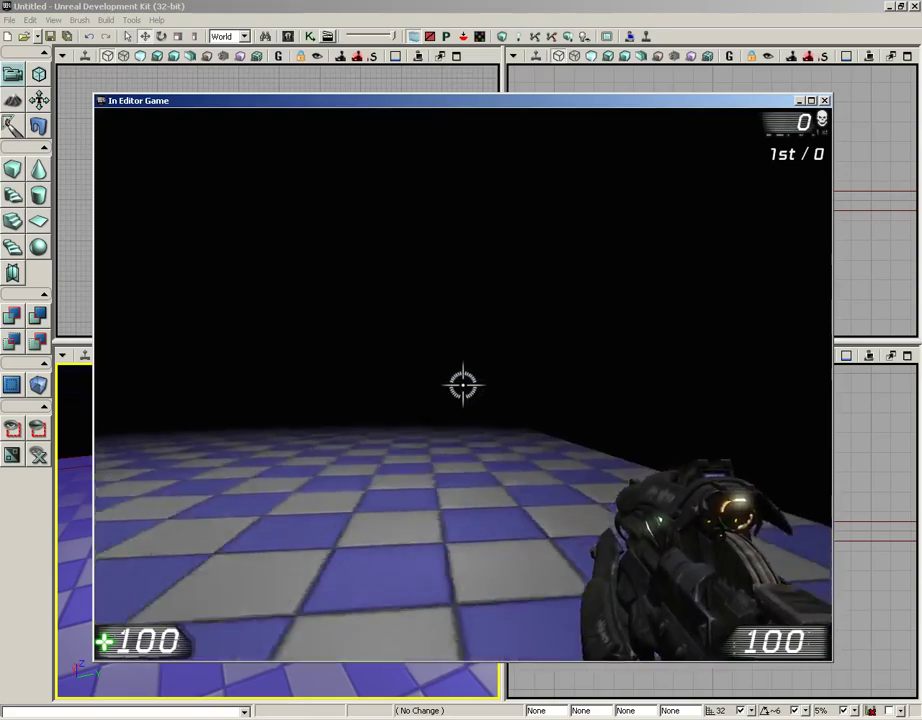
left_click(463, 384)
left_click(463, 384)
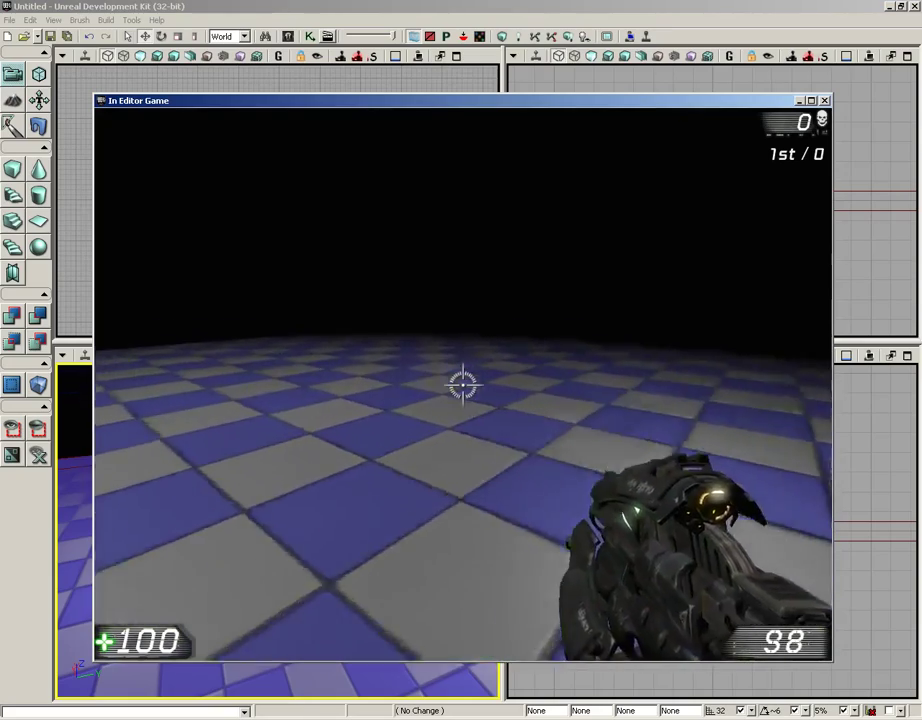
left_click(463, 384)
key("w")
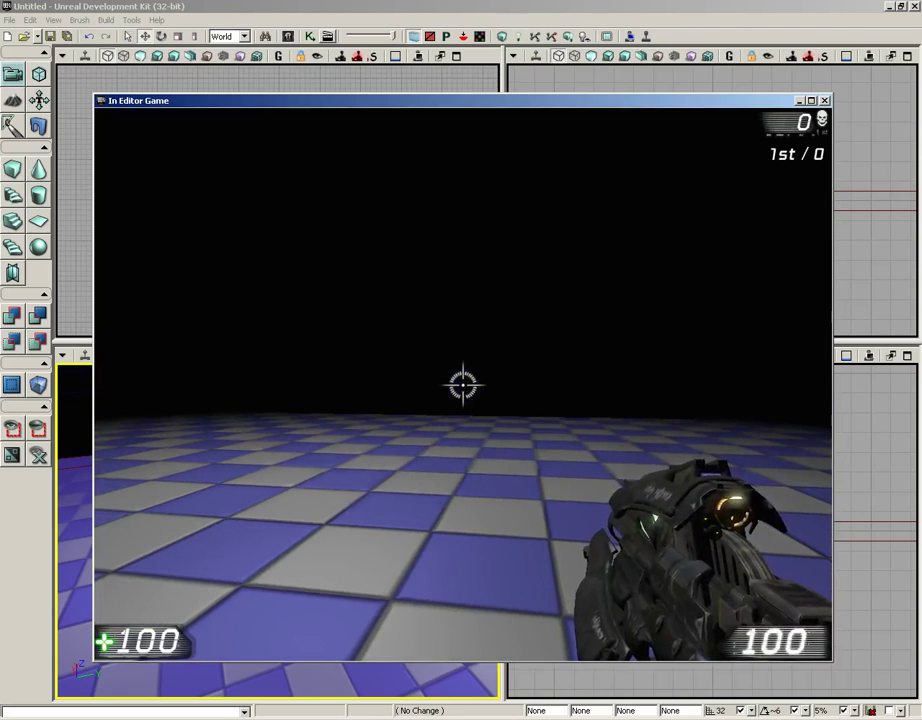
- End the play-test and start saving the current level, creating and opening a new SimpleLevel folder inside Maps
key("Escape")
mouse_move(312, 441)
left_mouse_down()
mouse_move(285, 490)
mouse_move(265, 387)
mouse_move(226, 500)
mouse_move(307, 438)
left_mouse_up()
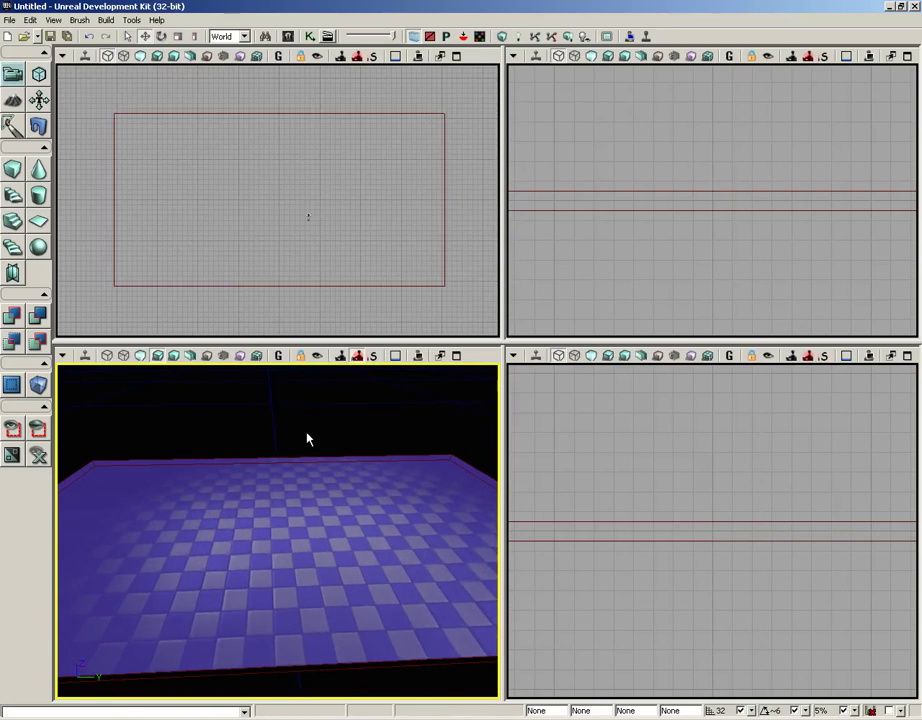
left_click(9, 20)
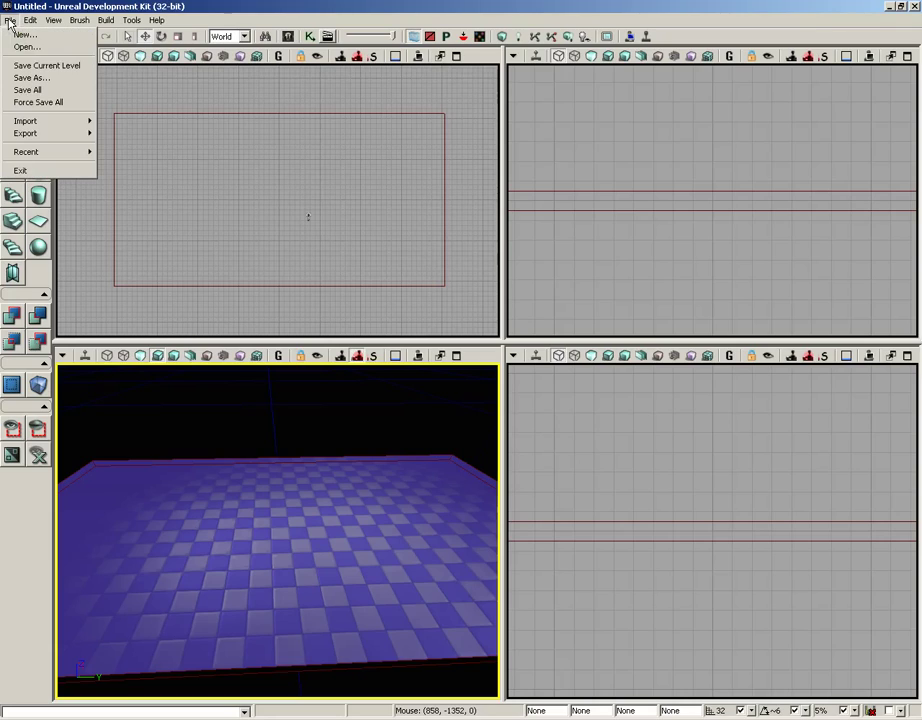
left_click(22, 65)
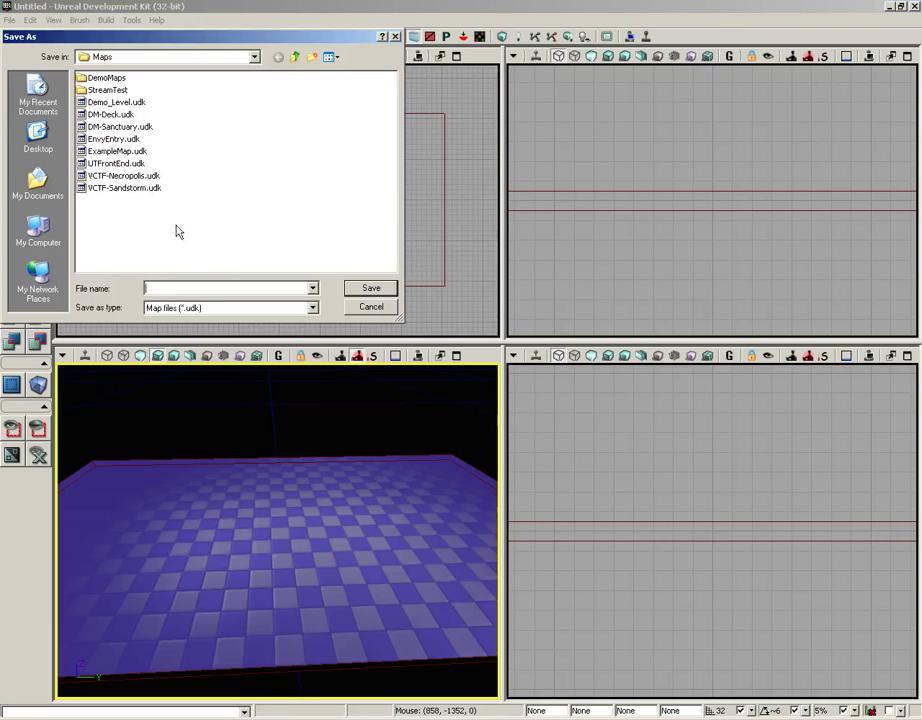
left_click(312, 58)
type("SimpleLevel")
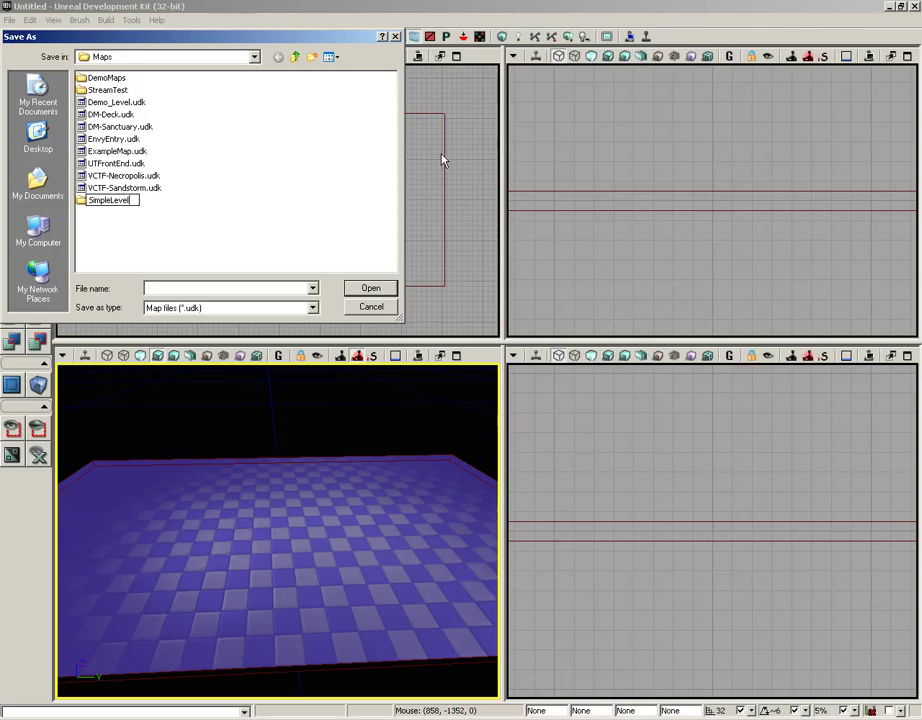
key("Return")
key("Return")
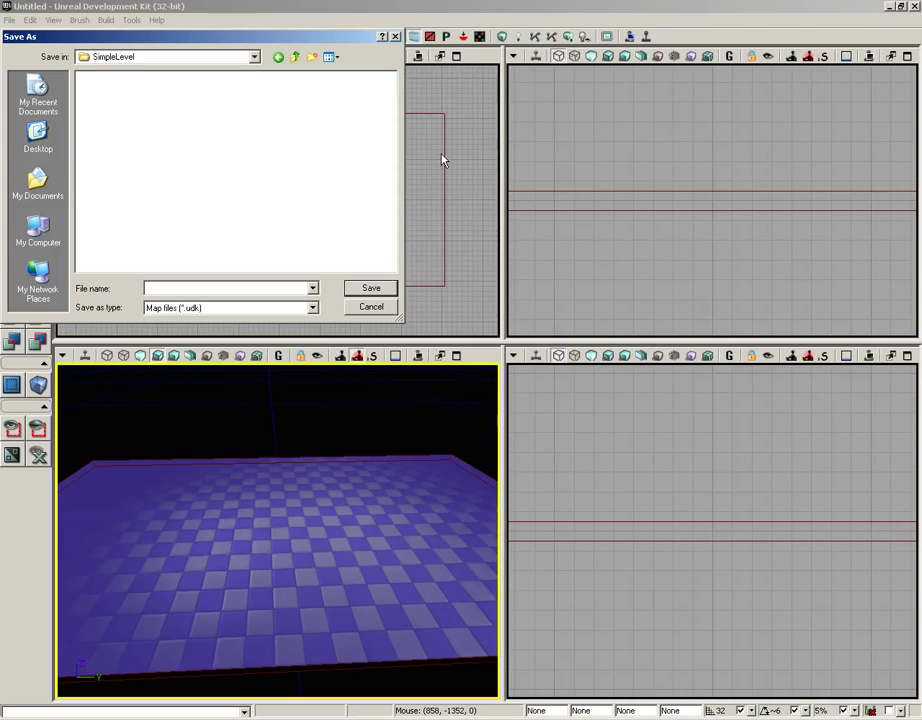
- Save the level as SimpleLevel_01 in the SimpleLevel folder
left_click(214, 288)
type("SimpleLevel_01")
key("Return")
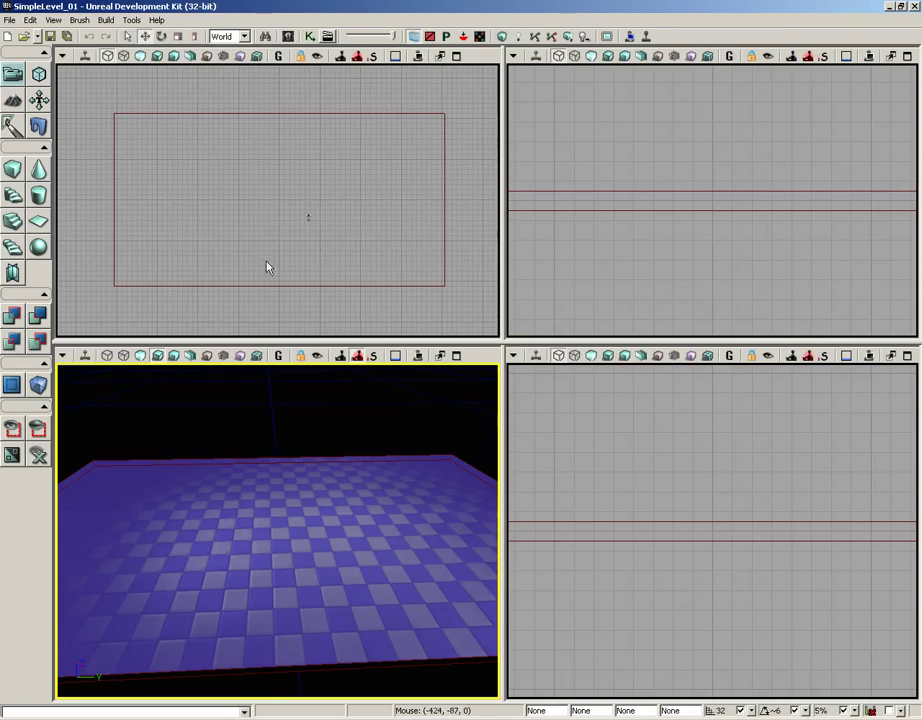
- Review the cube brush builder's dimension and wall settings, closing it without building a brush
right_click(13, 172)
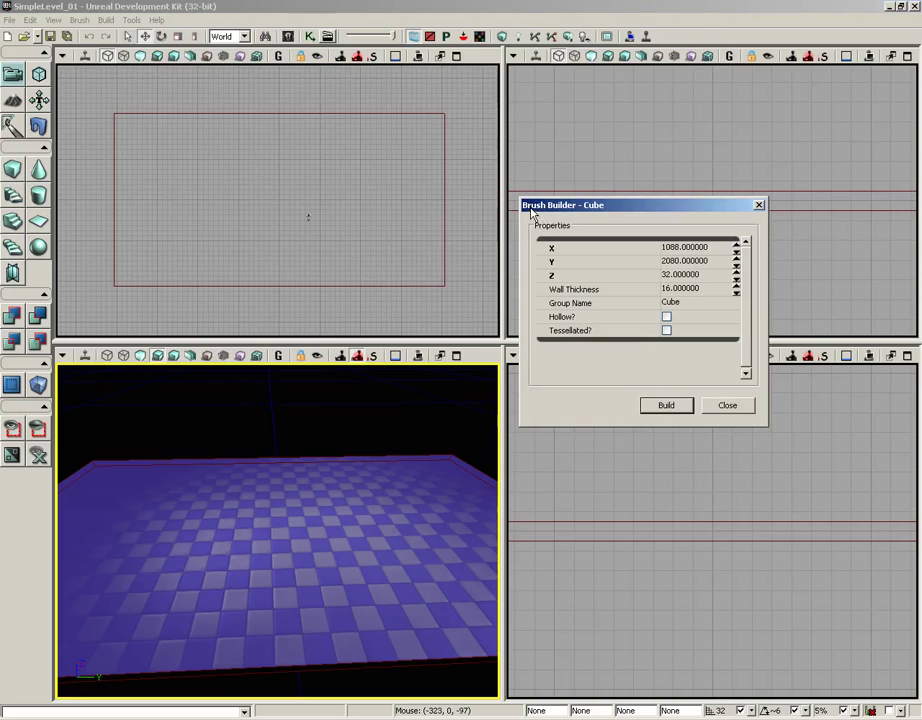
left_click(759, 205)
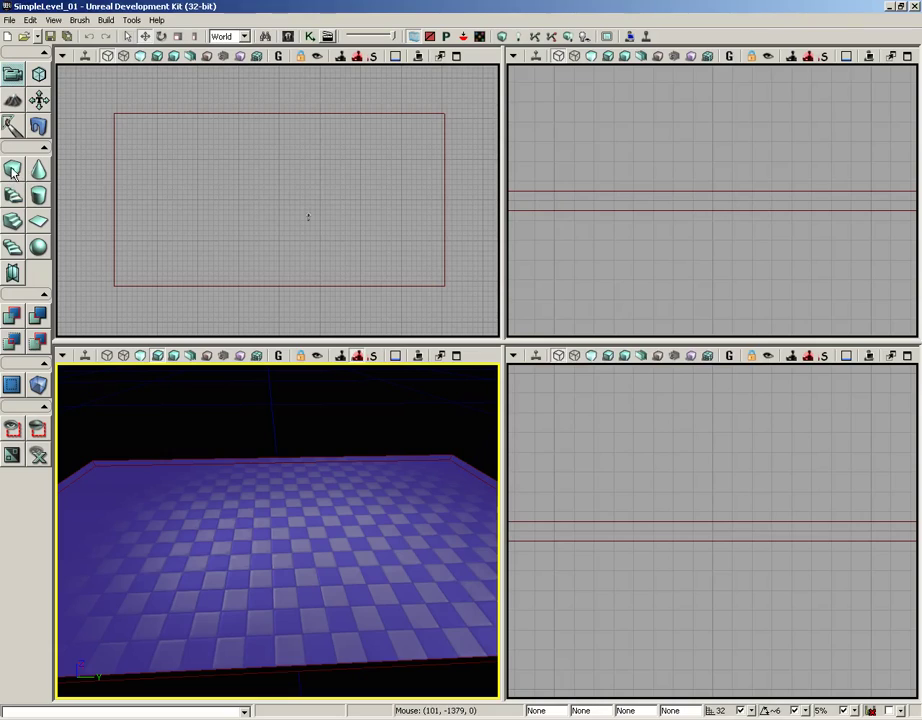